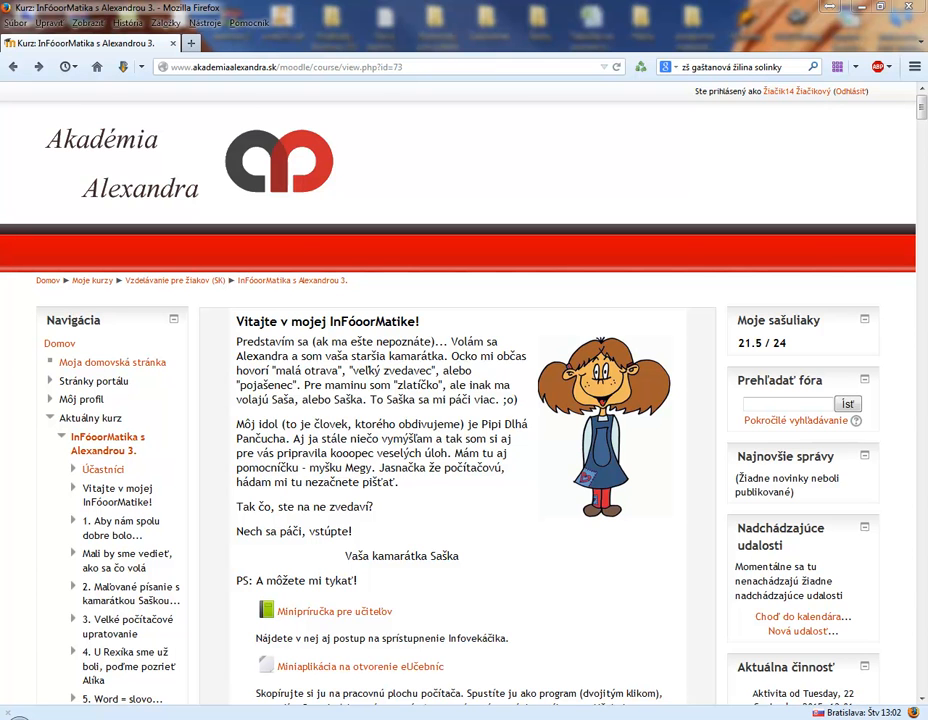
Open the assignment "Prvá úloha od Saši" in section 1 of the course and start its submission.
{"action": "scroll", "coordinate": [913, 108], "scroll_direction": "down", "scroll_amount": 5}
{"action": "scroll", "coordinate": [464, 400], "scroll_direction": "down", "scroll_amount": 6}
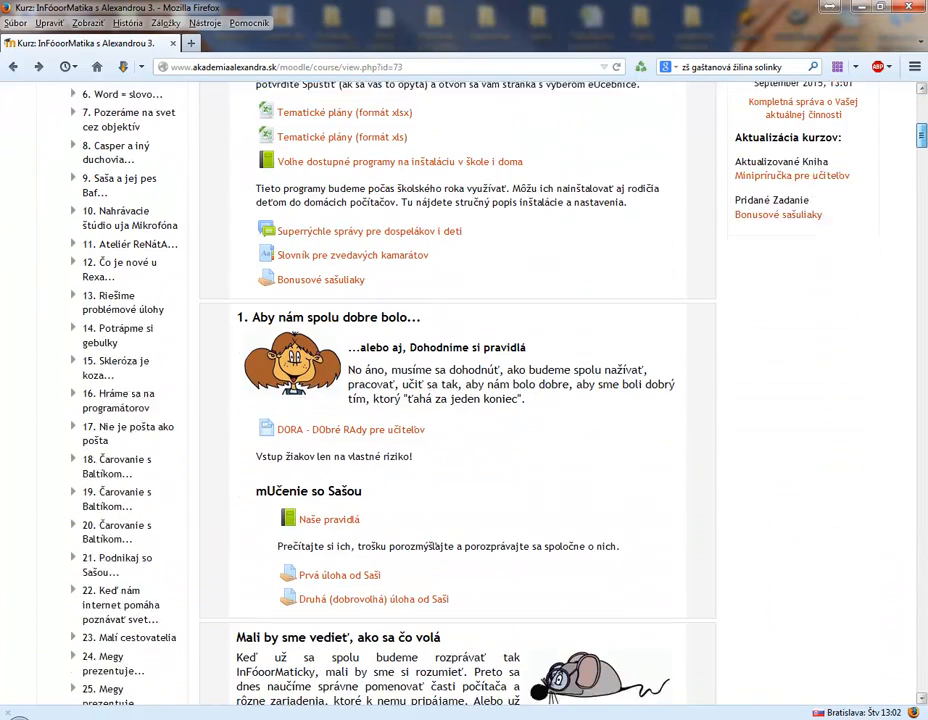
{"action": "scroll", "coordinate": [407, 248], "scroll_direction": "down", "scroll_amount": 6}
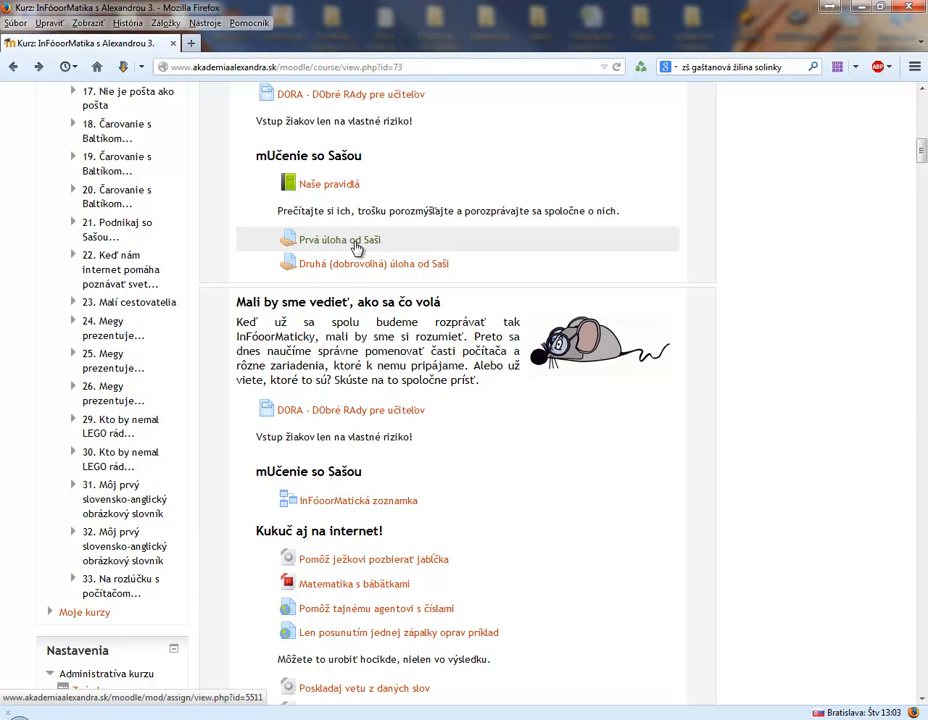
{"action": "left_click", "coordinate": [357, 247]}
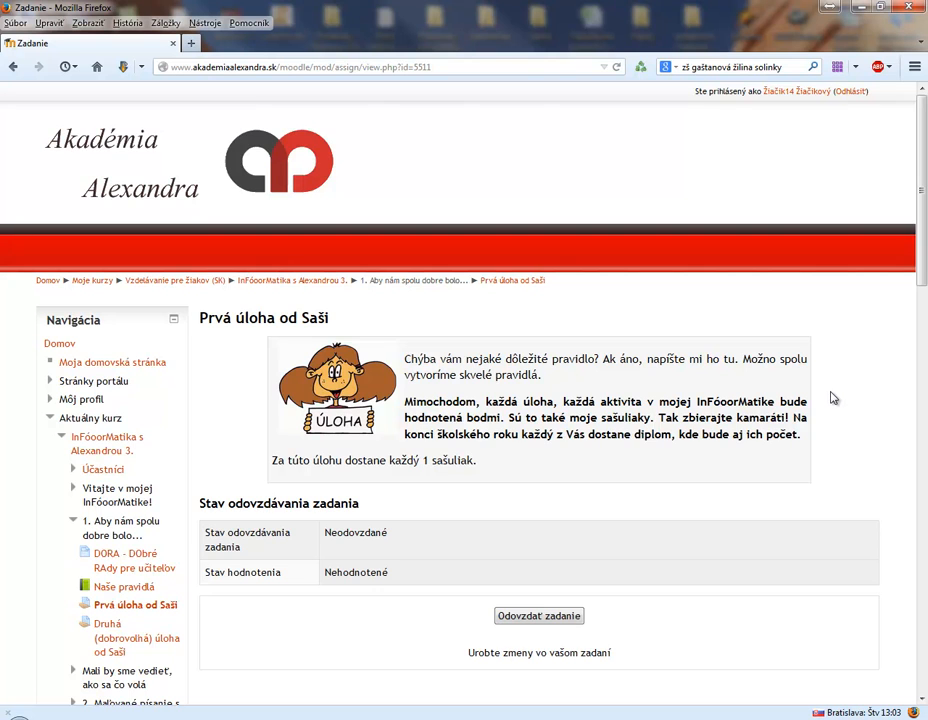
{"action": "left_click", "coordinate": [538, 615]}
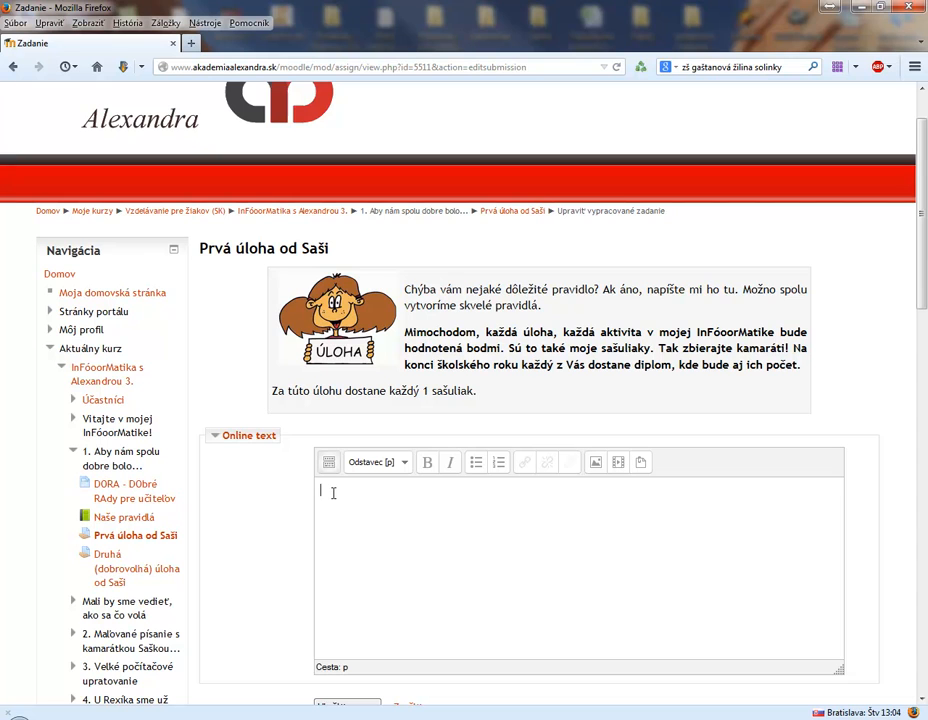
Write "Pri počítači nepijem." as the online text, with the editor's full formatting options shown, and save the submission.
{"action": "type", "text": "Pripočítači nepijem."}
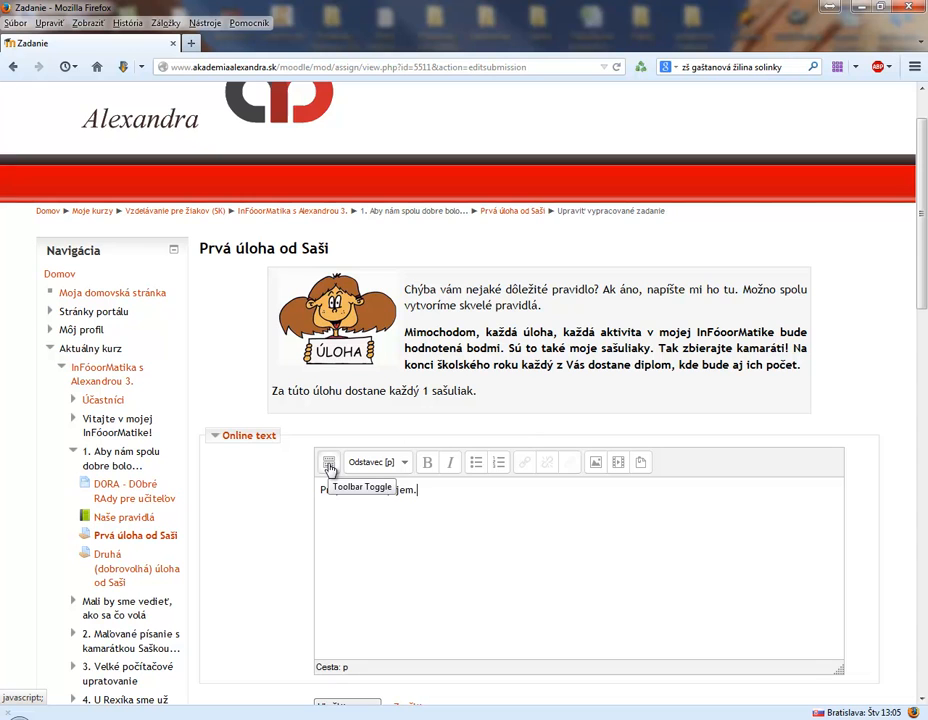
{"action": "left_click", "coordinate": [329, 466]}
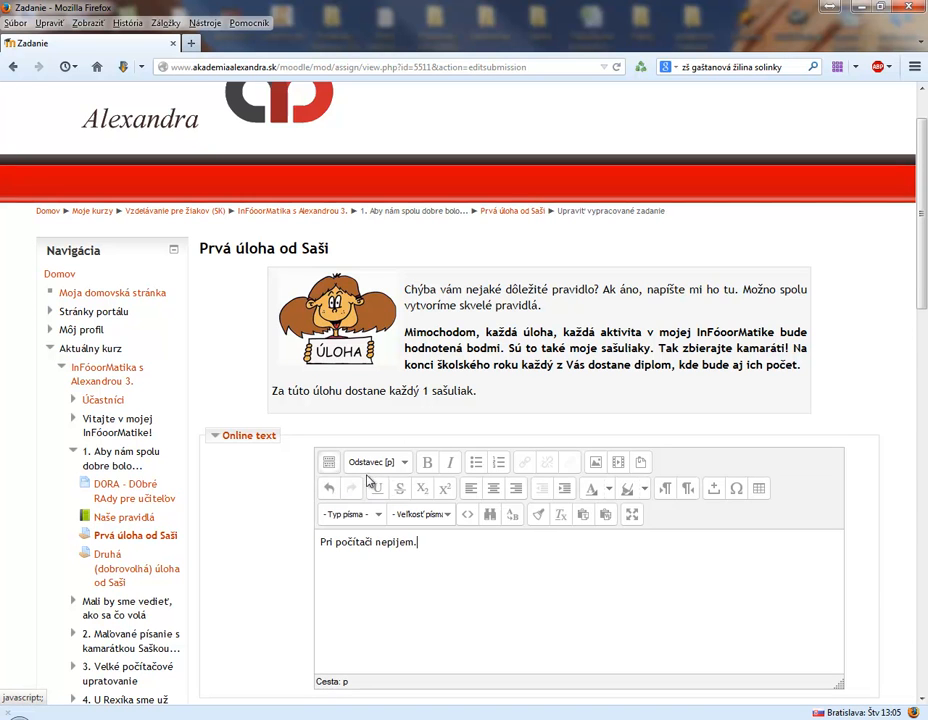
{"action": "left_click", "coordinate": [609, 490]}
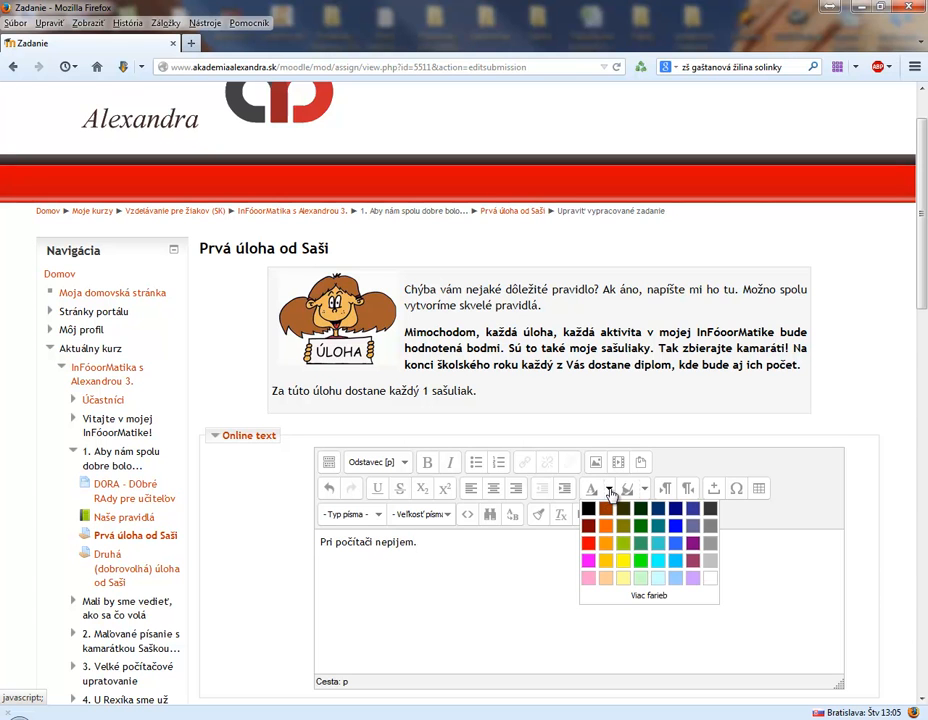
{"action": "left_click", "coordinate": [610, 491]}
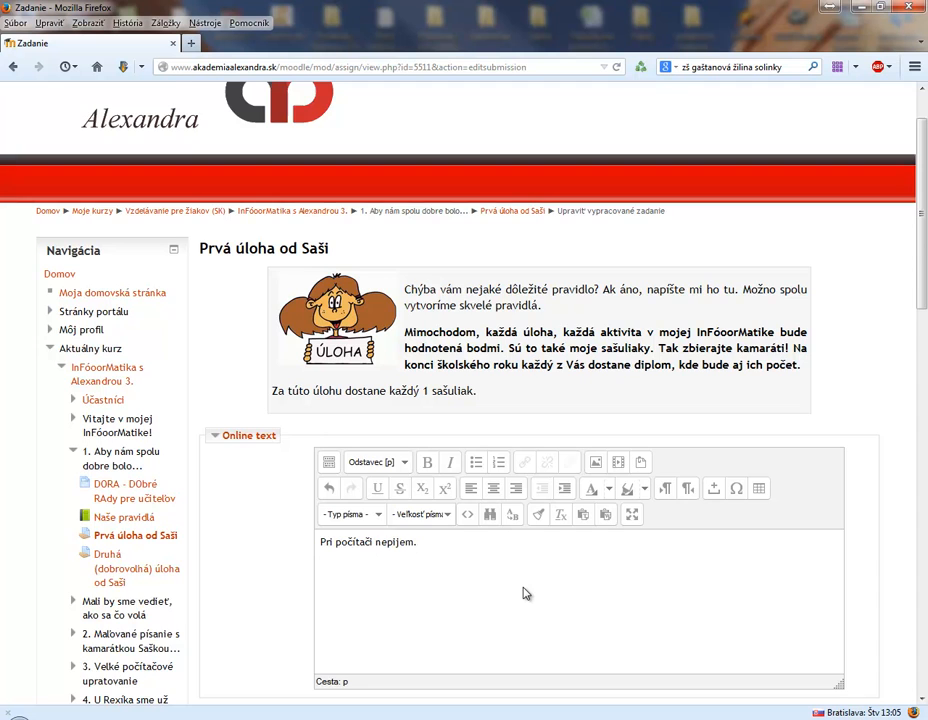
{"action": "scroll", "coordinate": [525, 594], "scroll_direction": "down", "scroll_amount": 3}
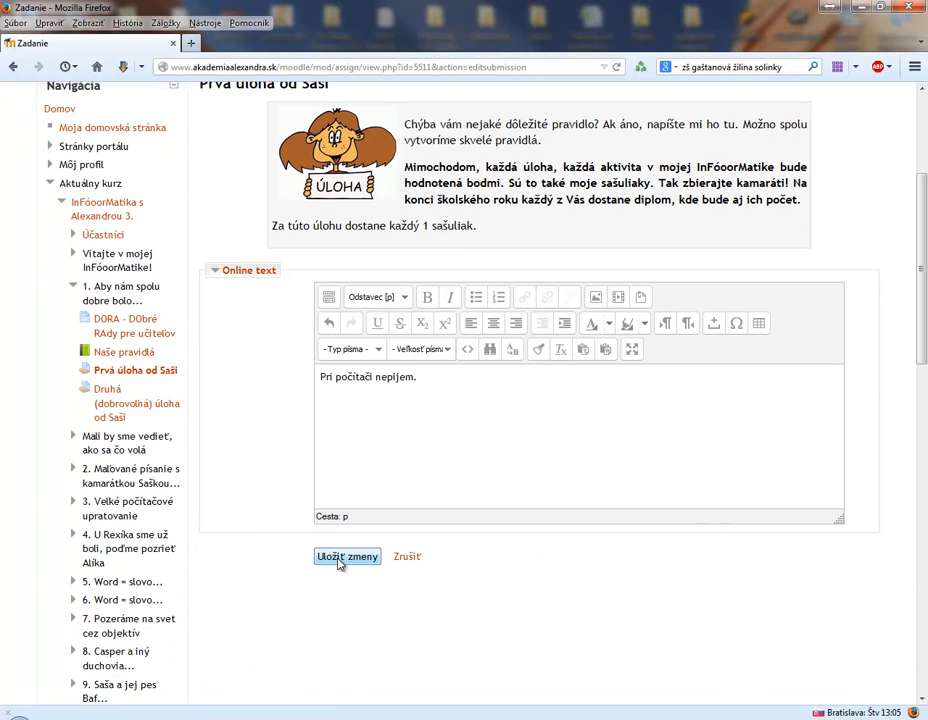
{"action": "left_click", "coordinate": [339, 561]}
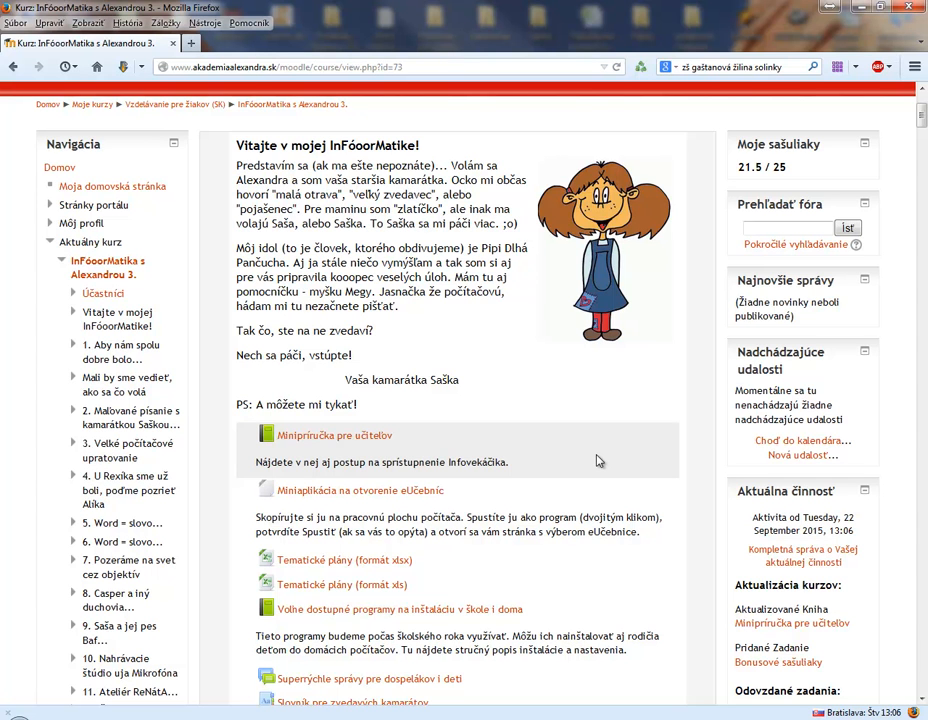
Open the assignment "Maľovaco-písacia úloha kamarátky Sašky" in section 2 of the course and start its submission.
{"action": "scroll", "coordinate": [597, 461], "scroll_direction": "down", "scroll_amount": 5}
{"action": "scroll", "coordinate": [597, 461], "scroll_direction": "up", "scroll_amount": 1}
{"action": "scroll", "coordinate": [684, 501], "scroll_direction": "down", "scroll_amount": 4}
{"action": "scroll", "coordinate": [684, 501], "scroll_direction": "down", "scroll_amount": 8}
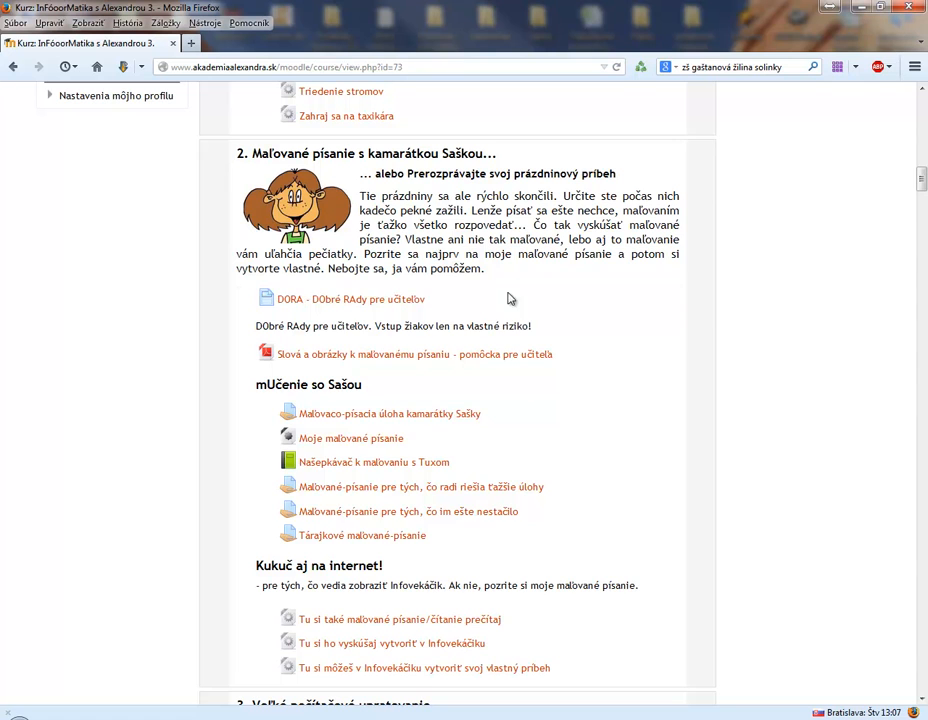
{"action": "left_click", "coordinate": [378, 421]}
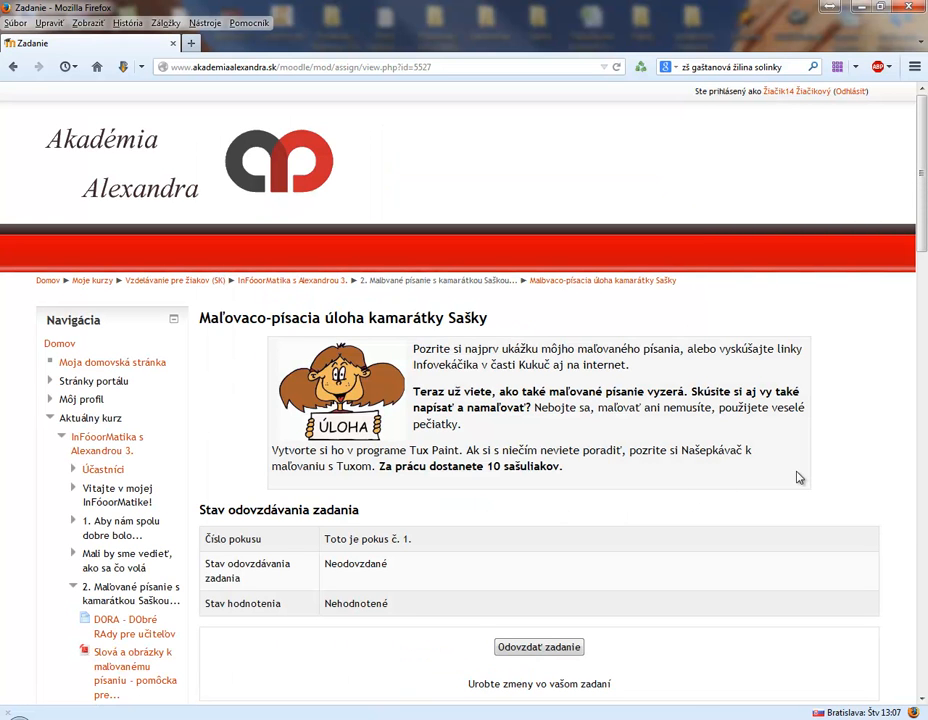
{"action": "left_click", "coordinate": [556, 654]}
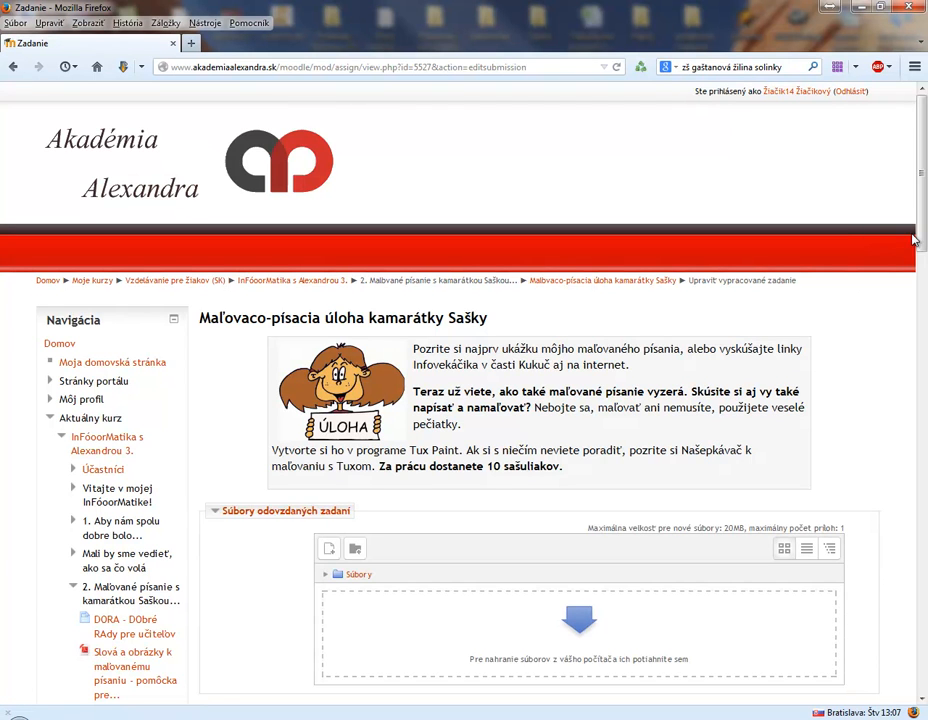
Upload saska_so_sasuliakom_prsty4maly.png from the obrazky folder as the submission file and save the submission.
{"action": "left_click_drag", "start_coordinate": [922, 241], "coordinate": [922, 256]}
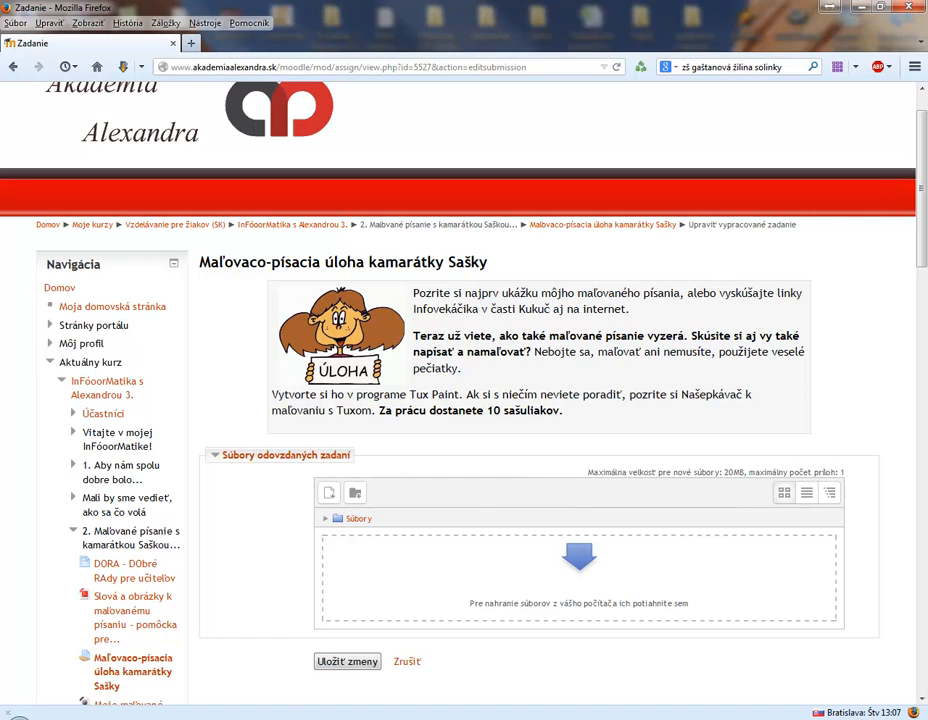
{"action": "left_click_drag", "start_coordinate": [858, 432], "coordinate": [450, 574]}
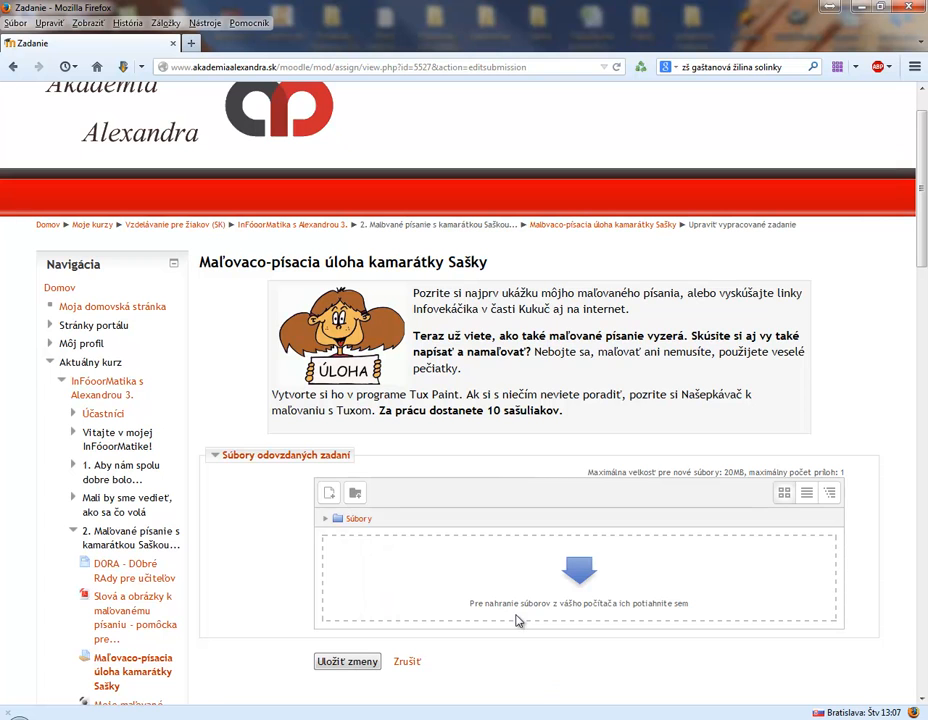
{"action": "left_click", "coordinate": [328, 495]}
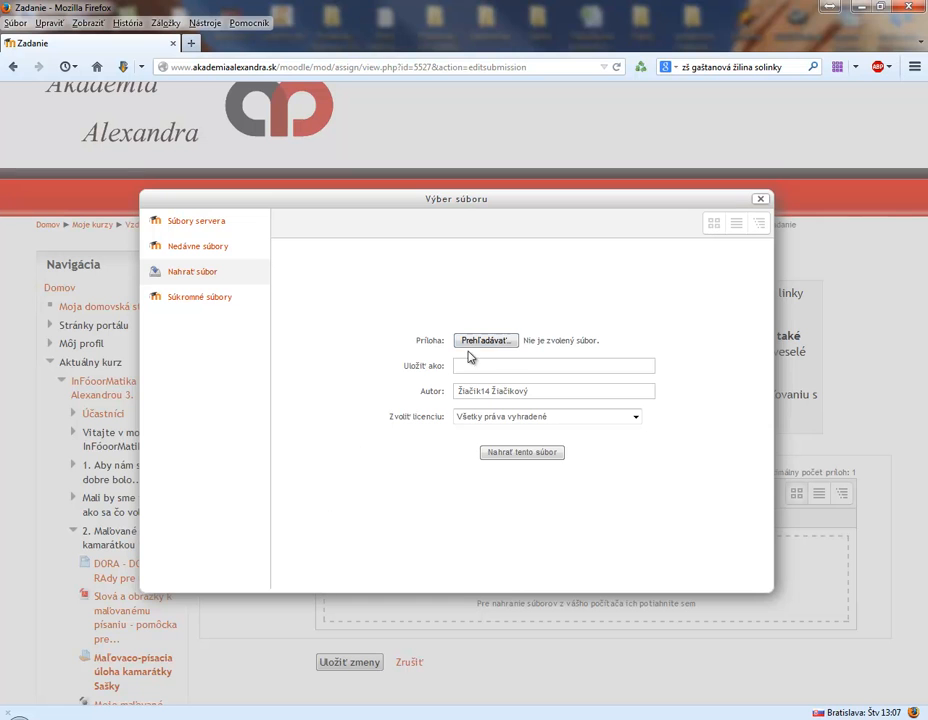
{"action": "left_click", "coordinate": [506, 343]}
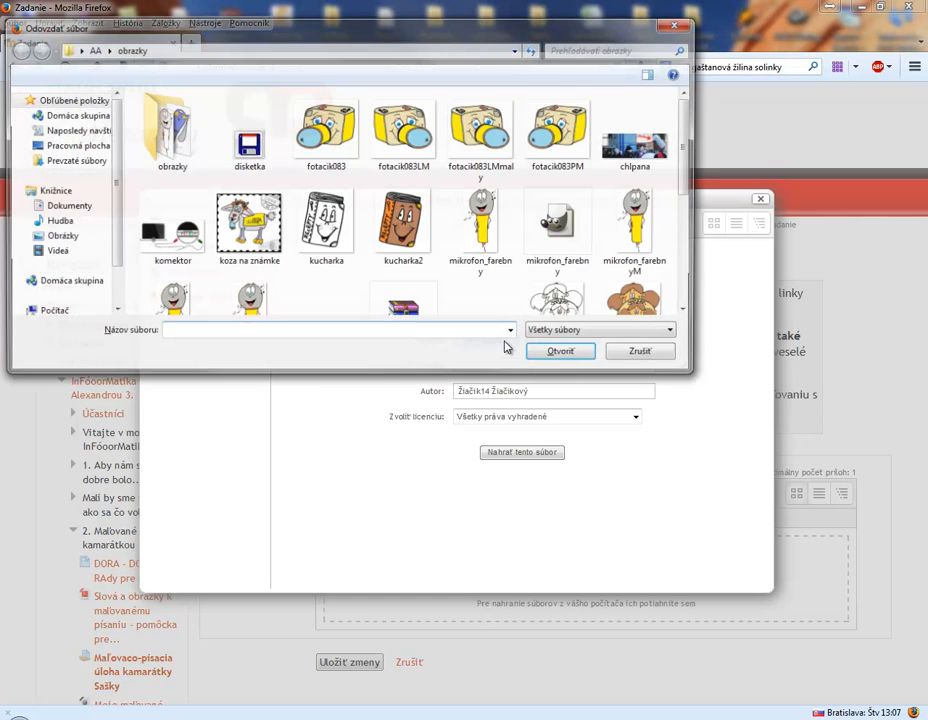
{"action": "left_click_drag", "start_coordinate": [690, 188], "coordinate": [695, 268]}
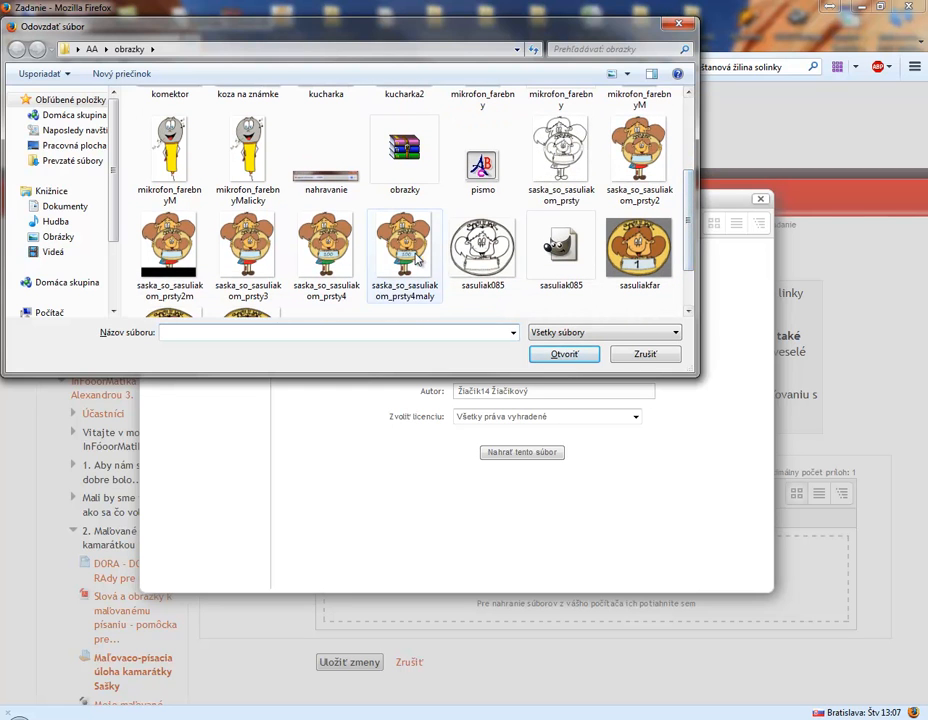
{"action": "left_click", "coordinate": [404, 250]}
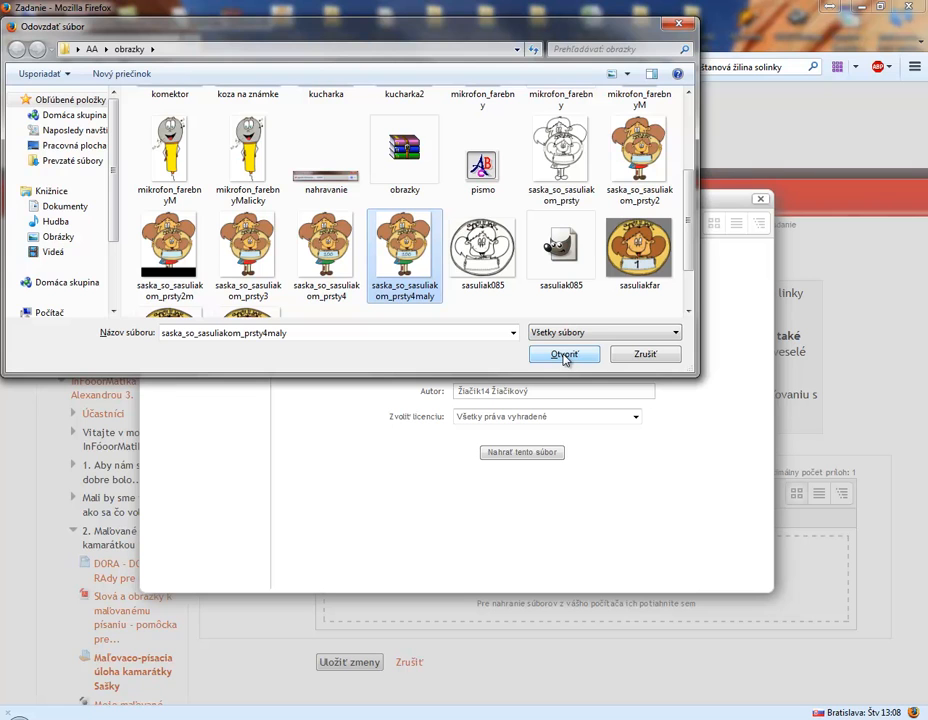
{"action": "left_click", "coordinate": [564, 355]}
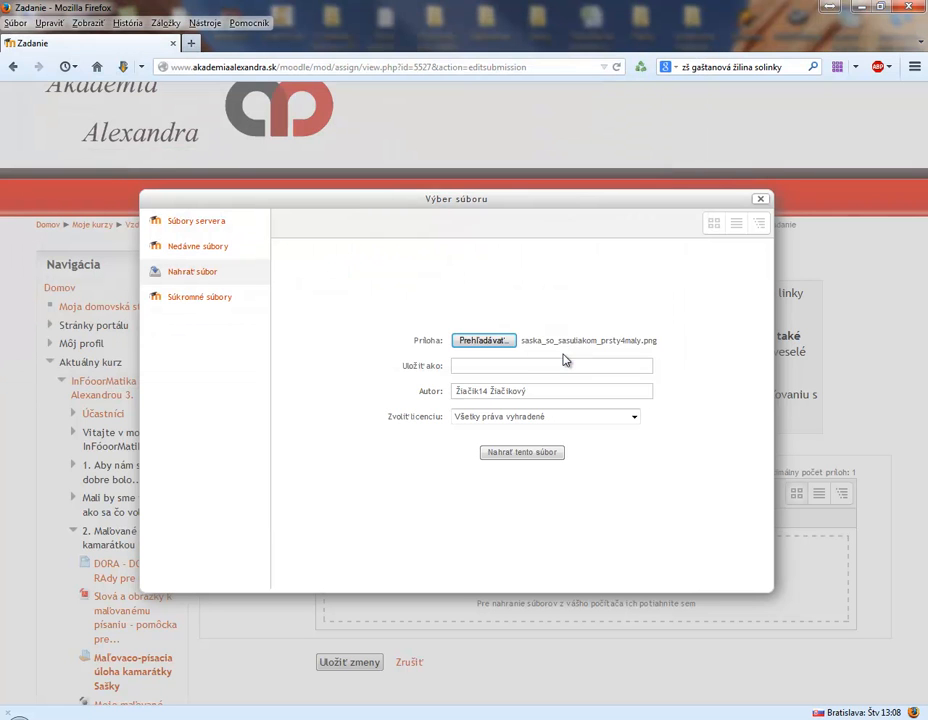
{"action": "left_click", "coordinate": [532, 456]}
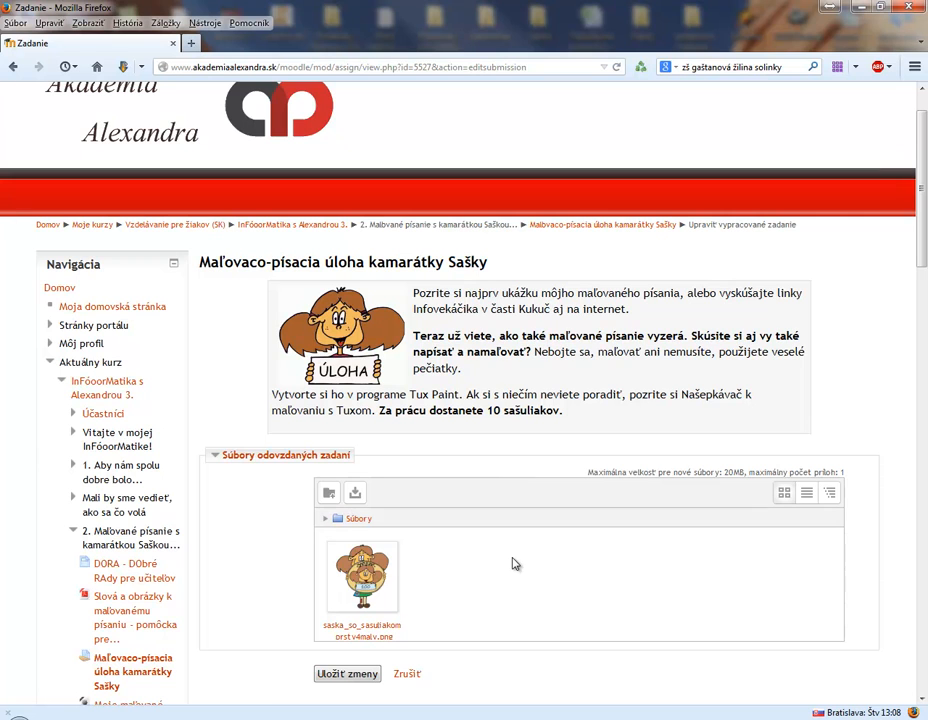
{"action": "left_click", "coordinate": [359, 678]}
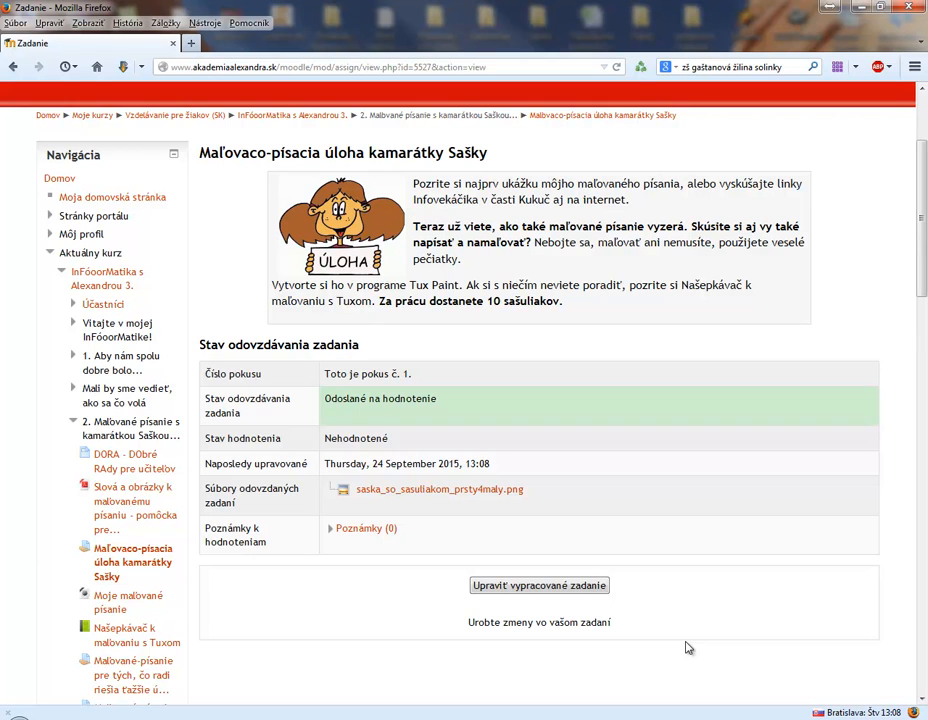
Reopen the submitted assignment for editing and delete the file saska_so_sasuliakom_prsty4maly.png from it.
{"action": "left_click", "coordinate": [536, 588]}
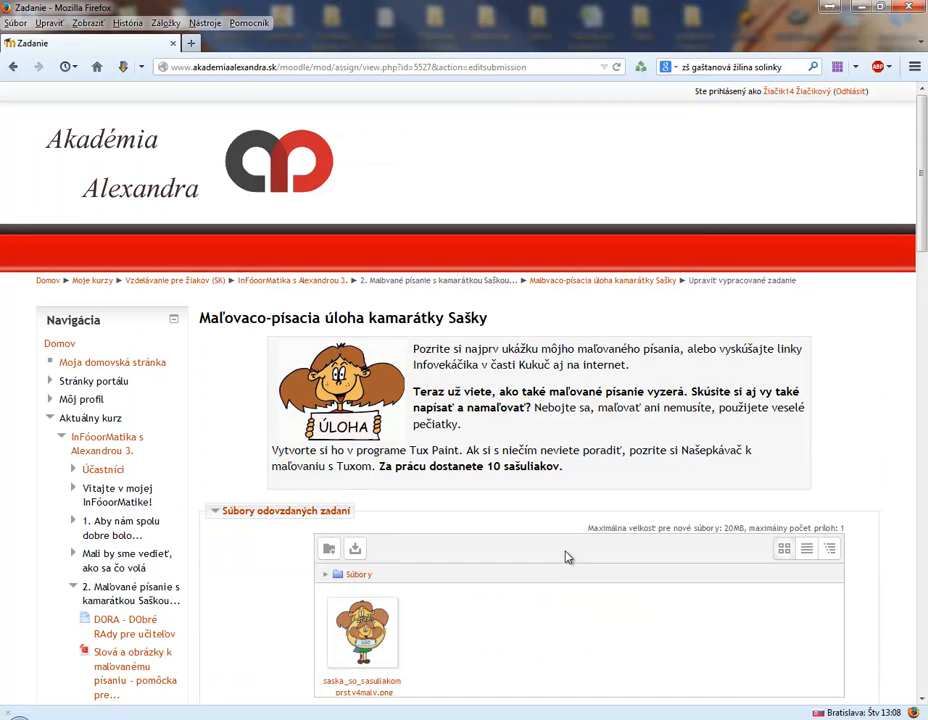
{"action": "scroll", "coordinate": [565, 556], "scroll_direction": "down", "scroll_amount": 2}
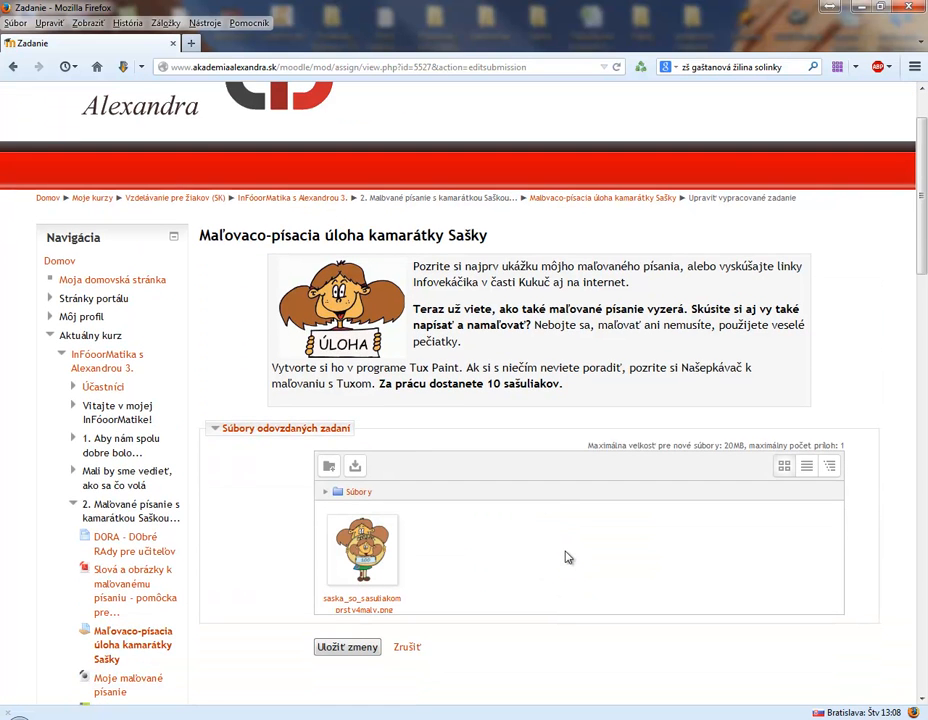
{"action": "left_click", "coordinate": [360, 565]}
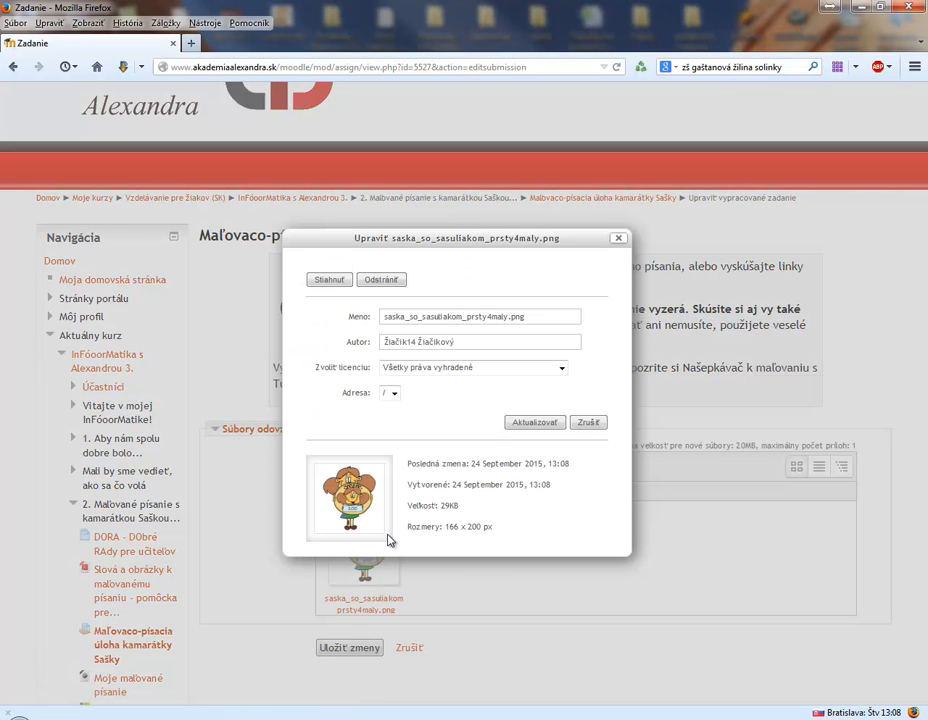
{"action": "left_click", "coordinate": [388, 281]}
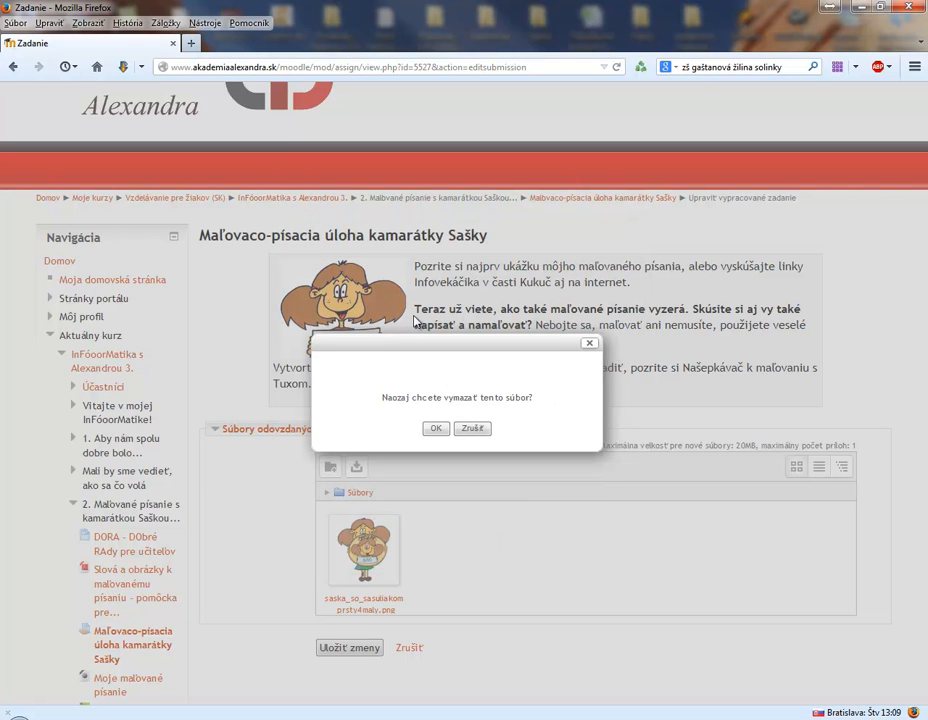
{"action": "left_click", "coordinate": [437, 430]}
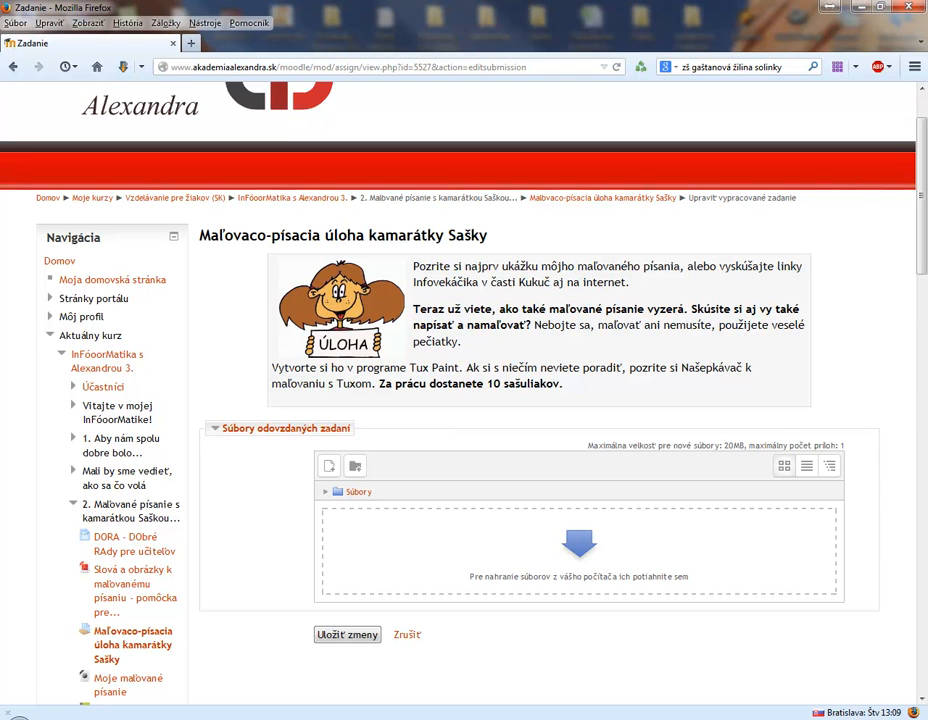
Add the image file Saška.png to the submission files and save the changes.
{"action": "left_click_drag", "start_coordinate": [872, 406], "coordinate": [494, 553]}
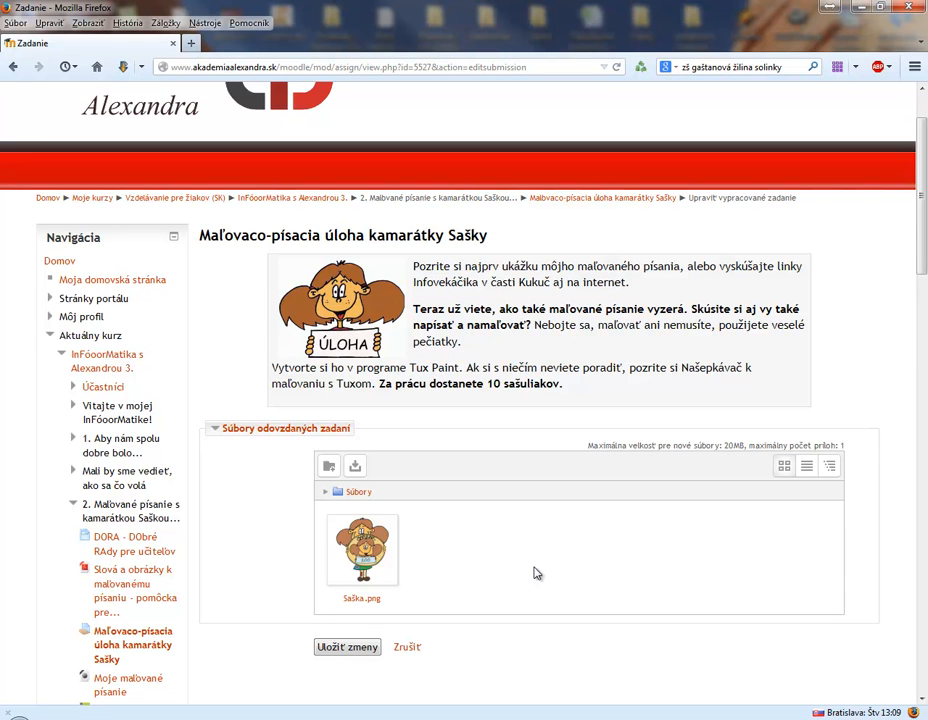
{"action": "left_click", "coordinate": [338, 652]}
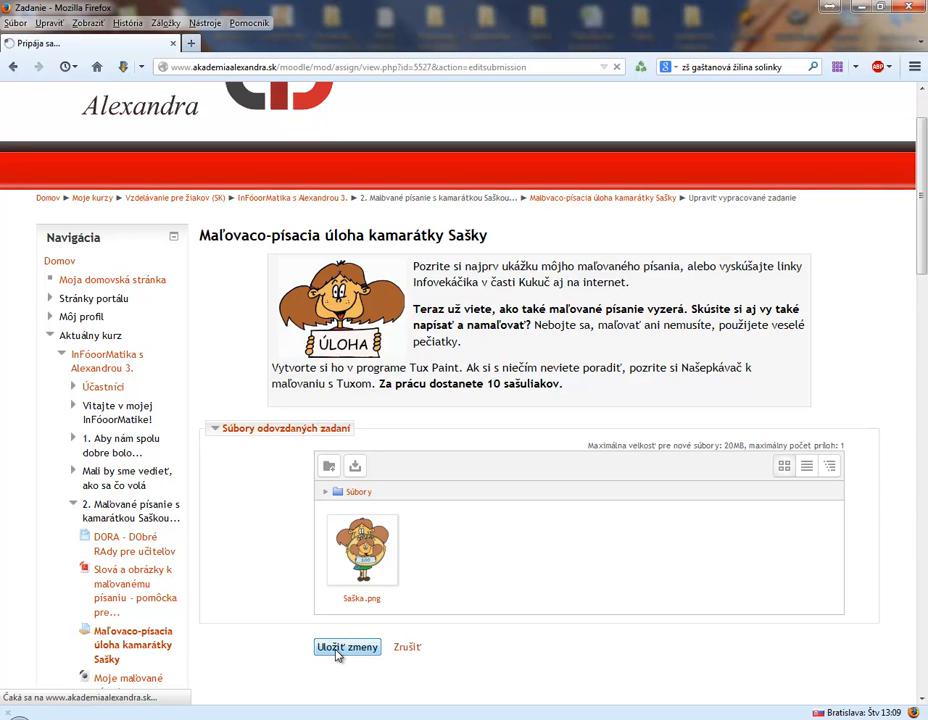